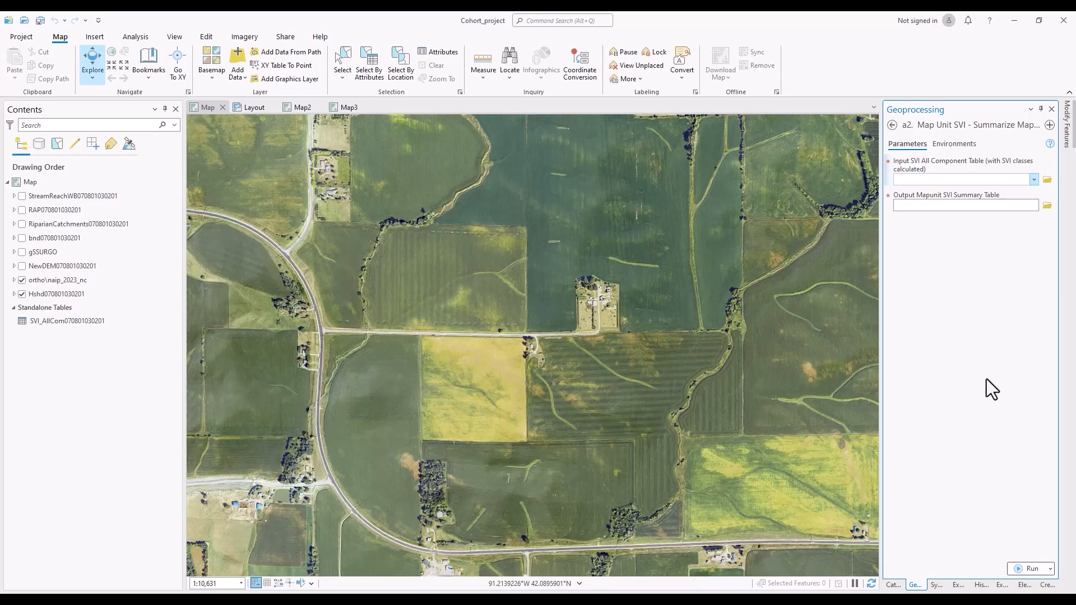
left_click(1034, 179)
left_click(1020, 190)
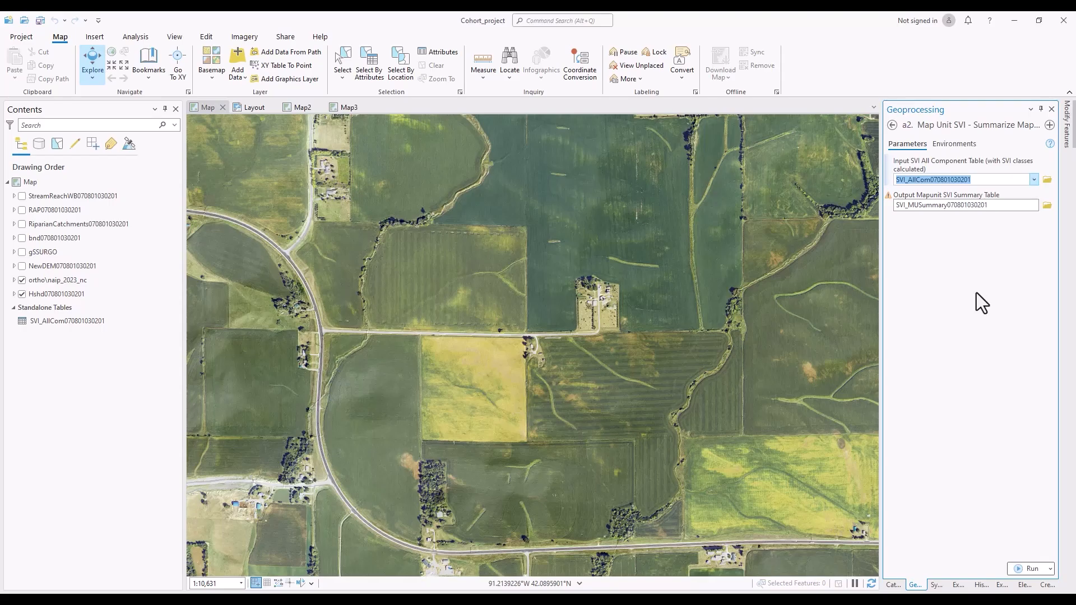
left_click(1028, 566)
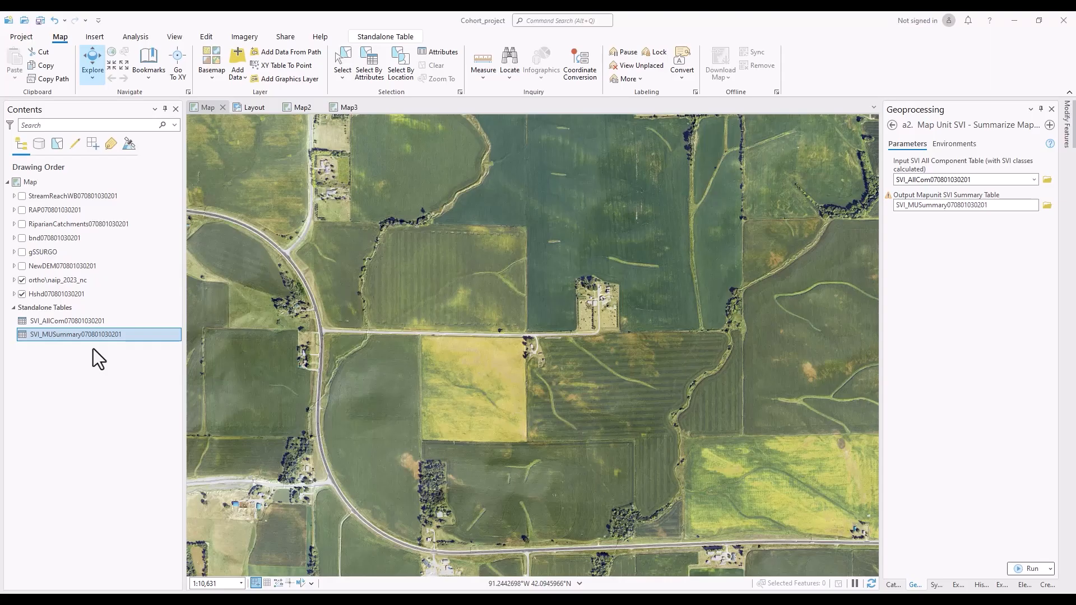
right_click(96, 335)
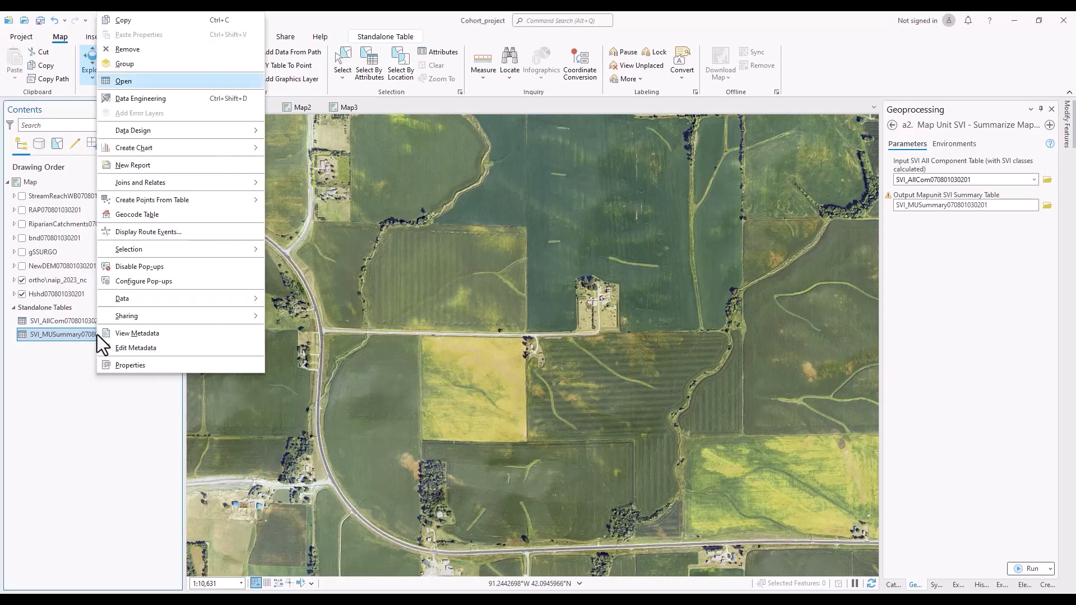
left_click(143, 81)
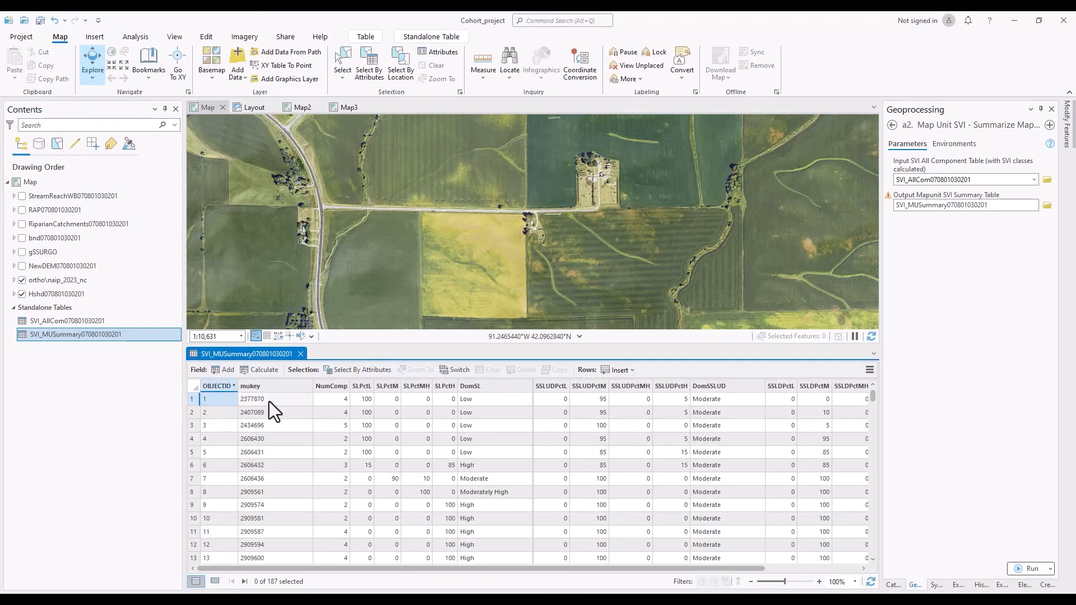
left_click(340, 386)
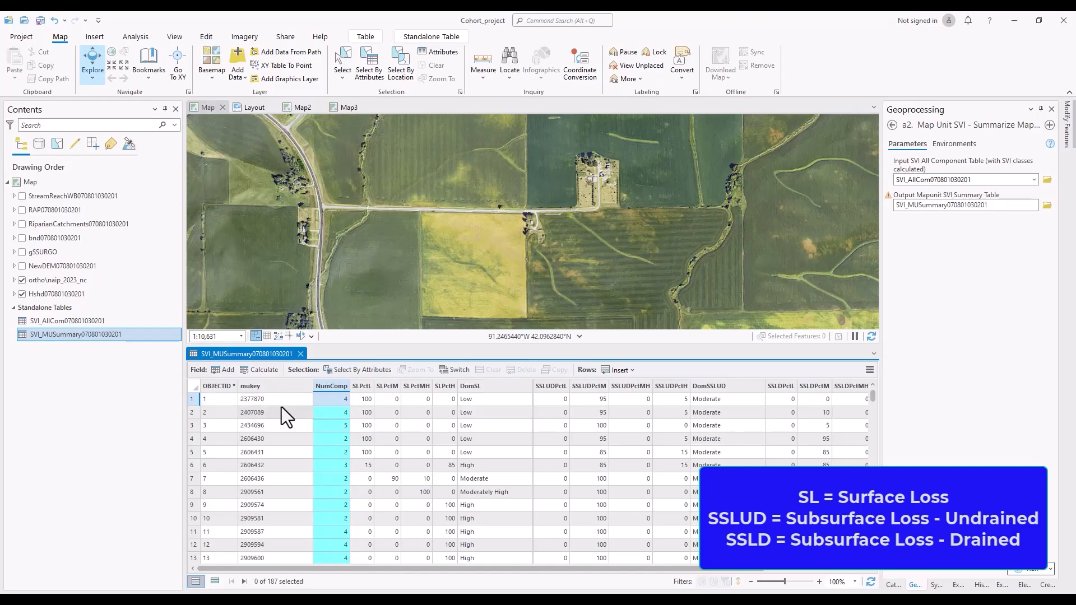
left_click(361, 387)
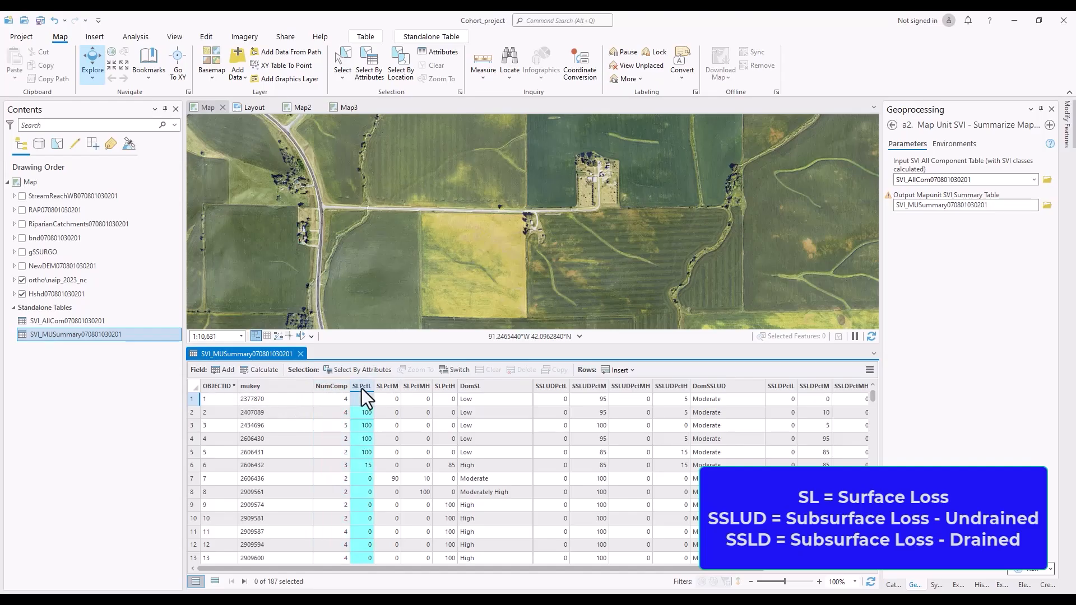
left_click(388, 385)
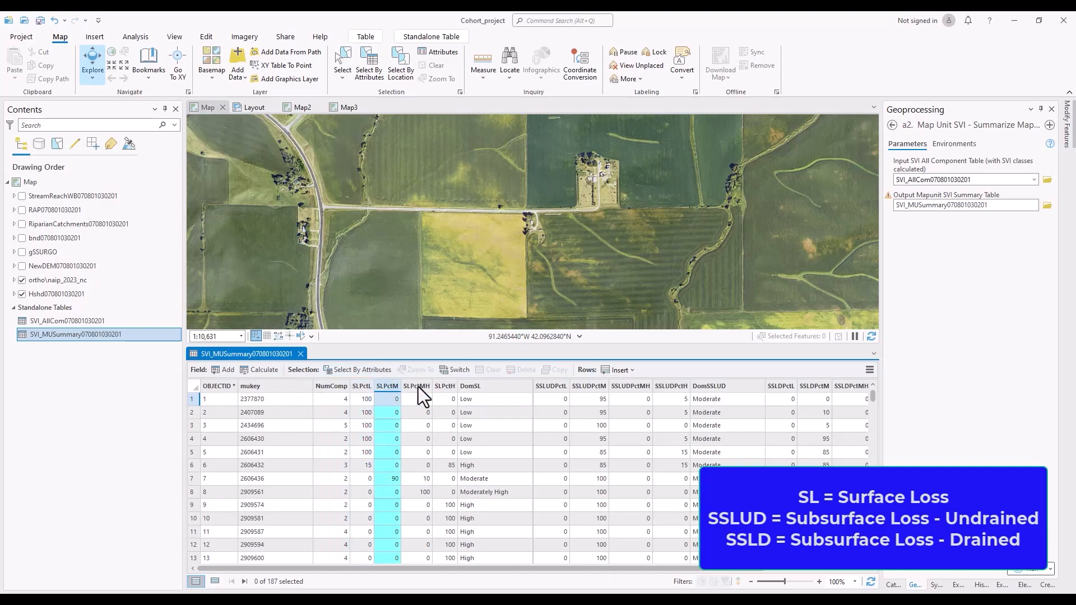
left_click(418, 386)
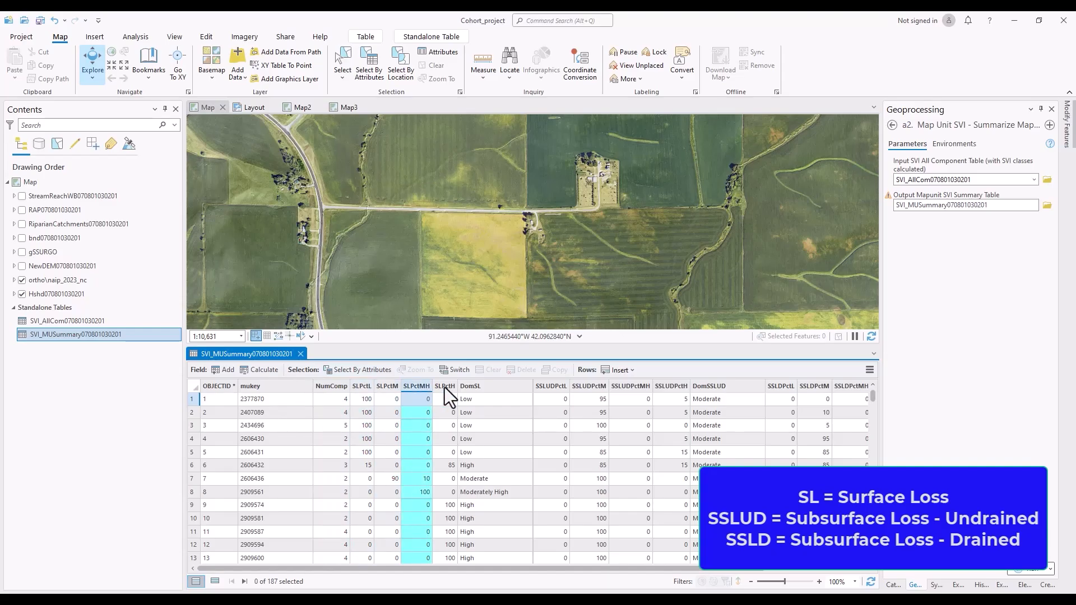
left_click(445, 386)
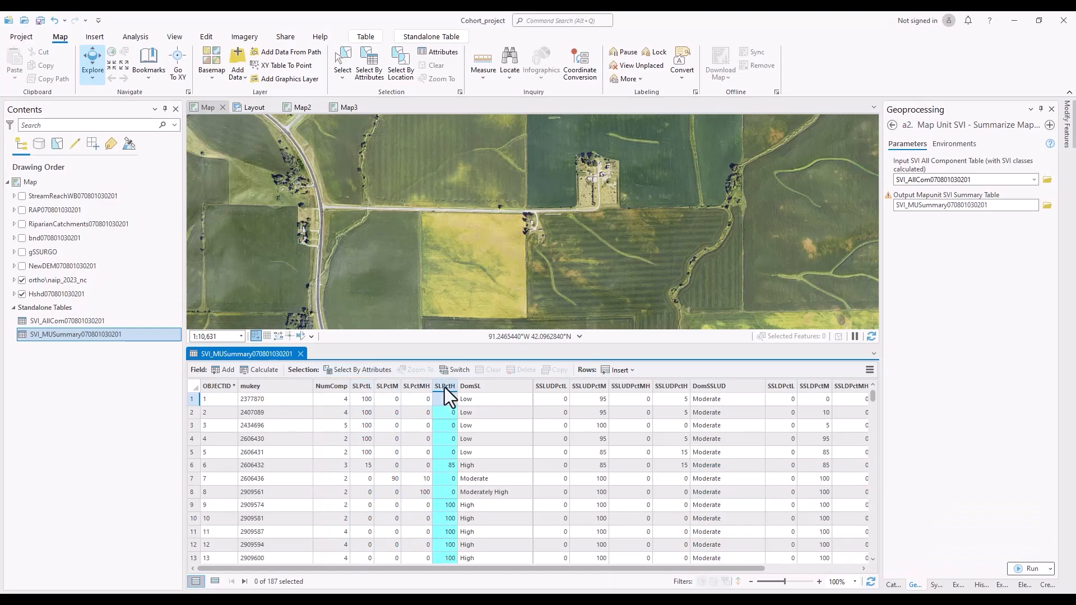
left_click(475, 386)
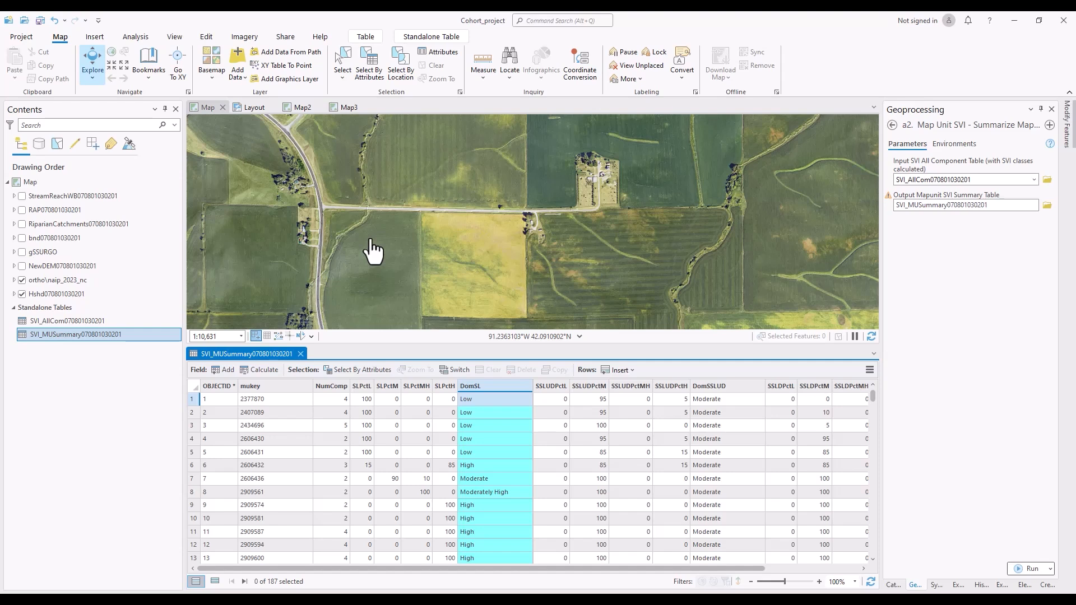
left_click(301, 354)
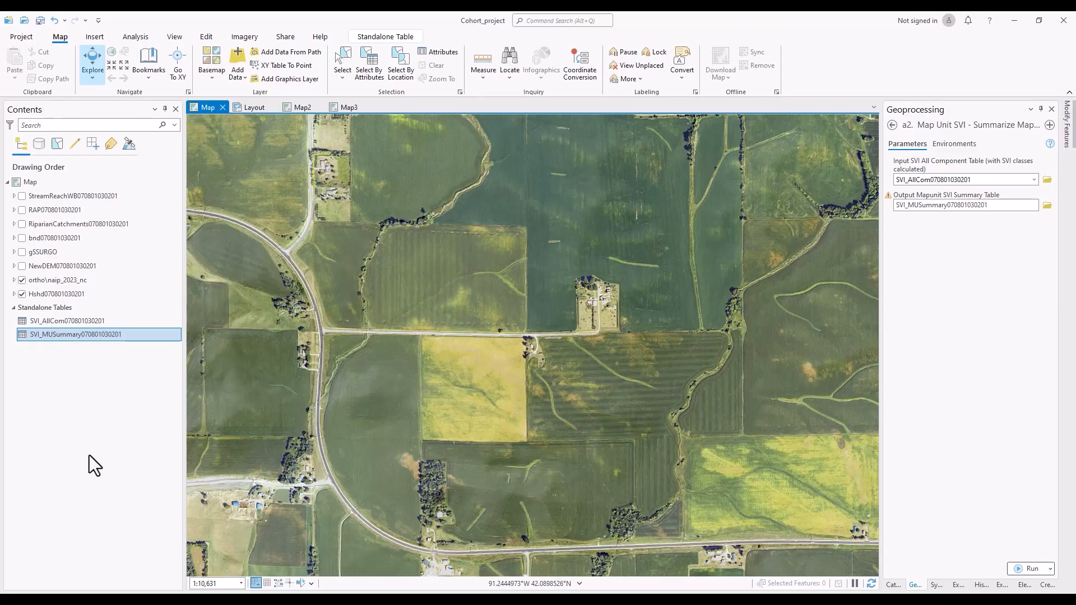
left_click(45, 252)
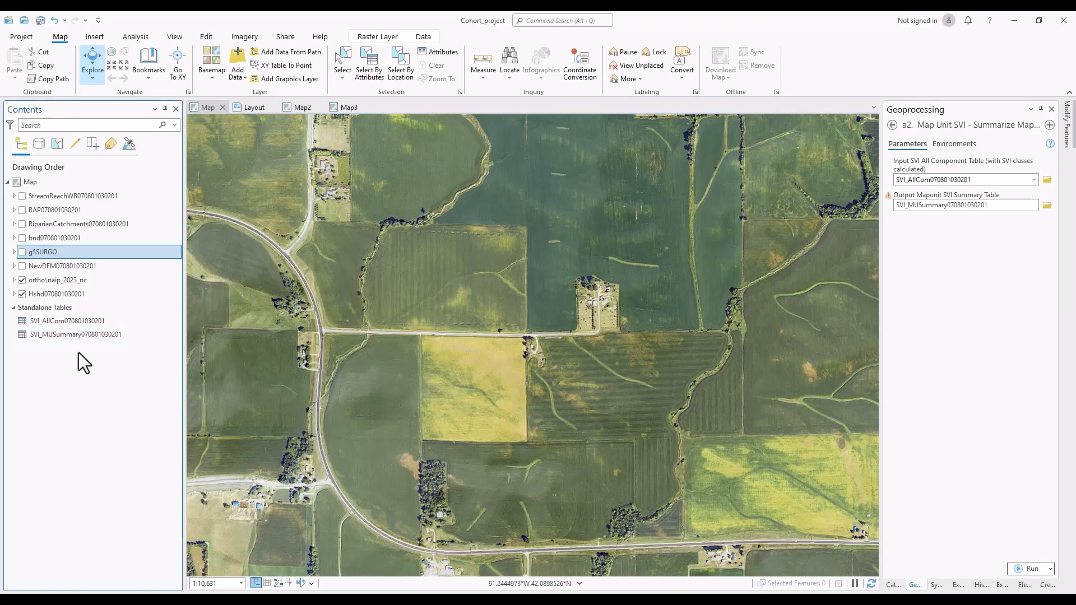
right_click(69, 248)
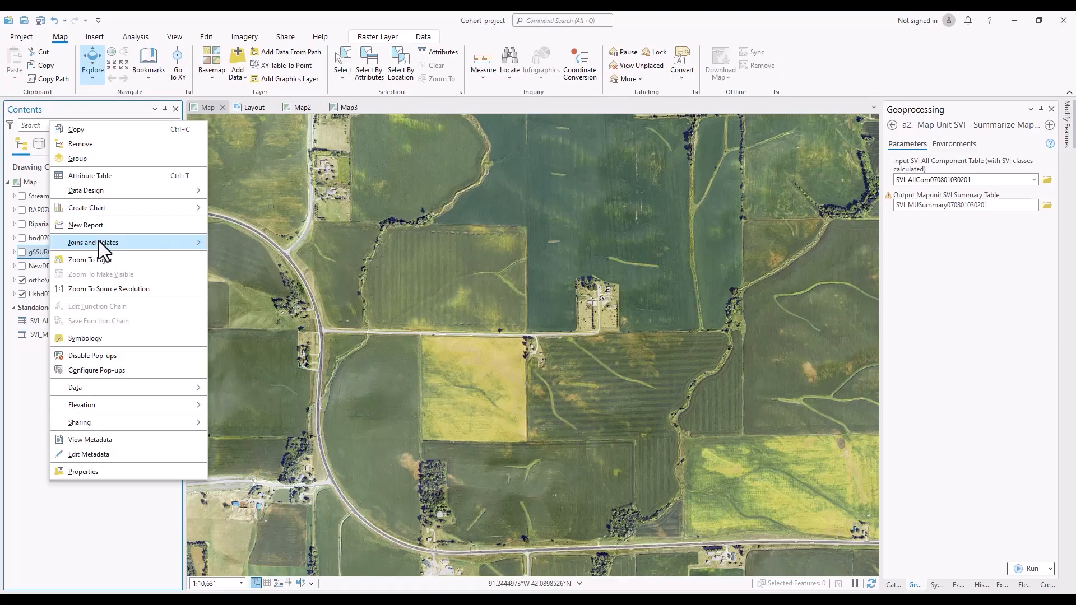
mouse_move(99, 241)
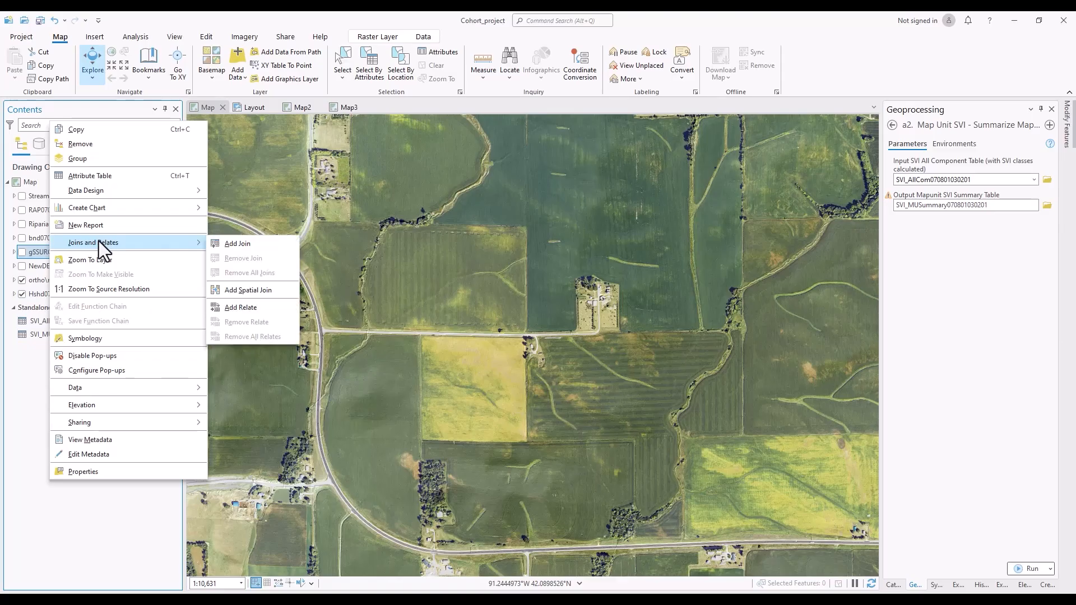
left_click(237, 249)
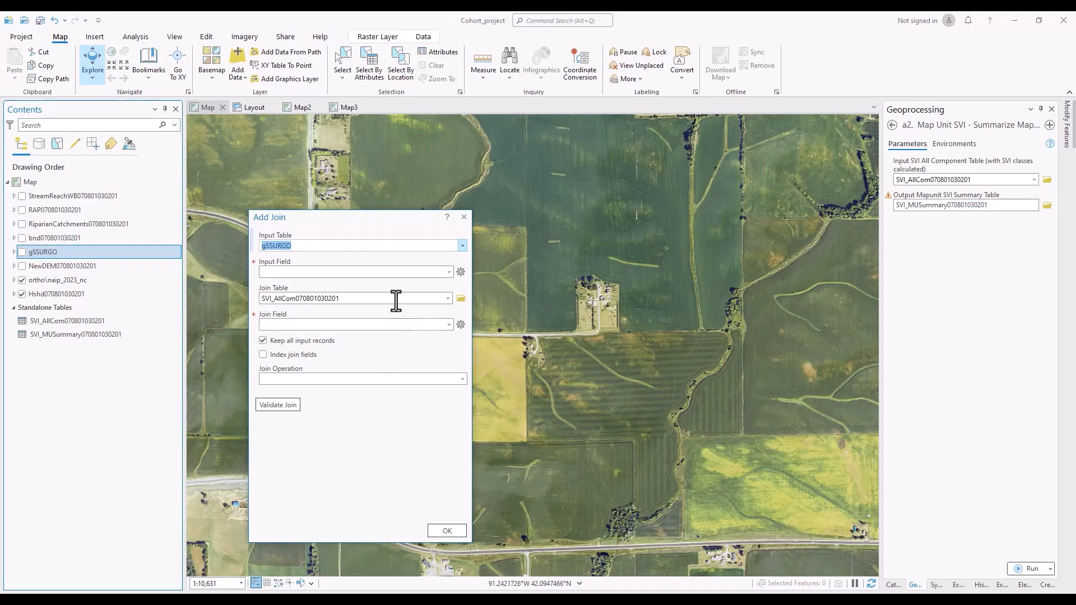
left_click(445, 301)
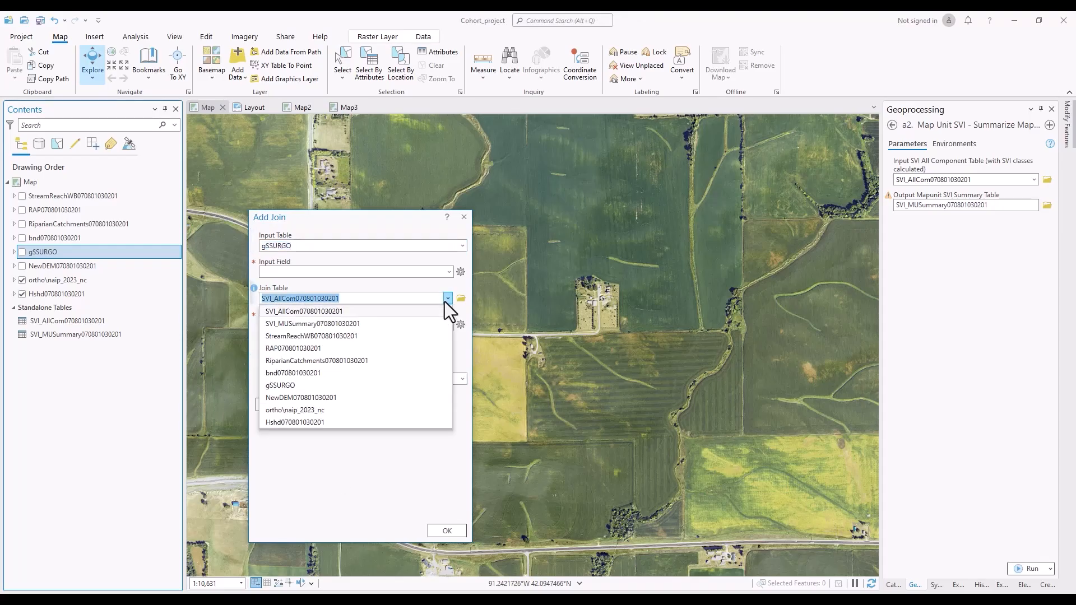
left_click(329, 325)
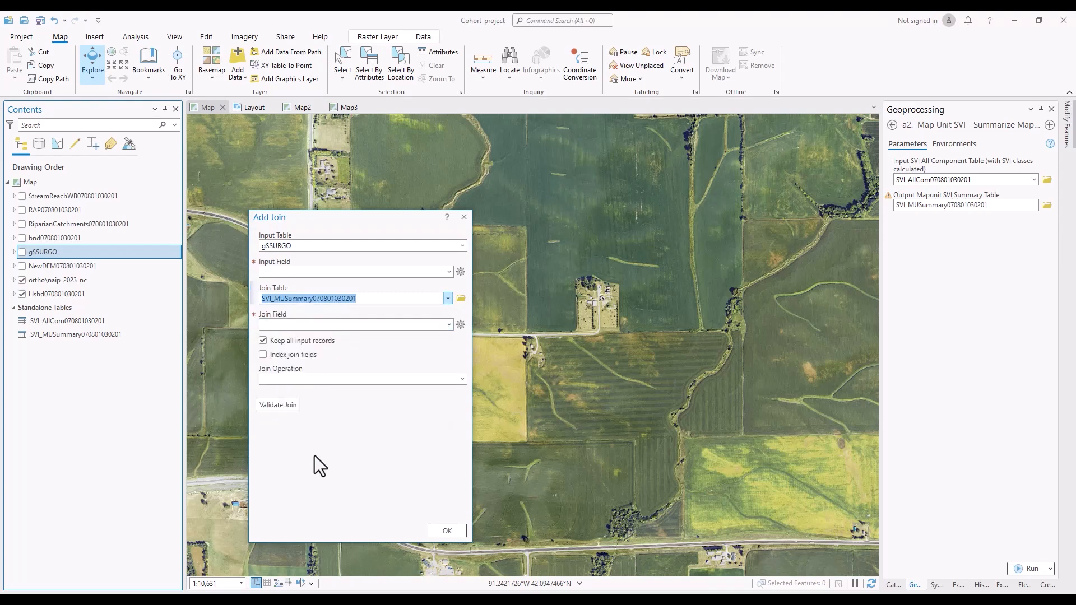
left_click(448, 273)
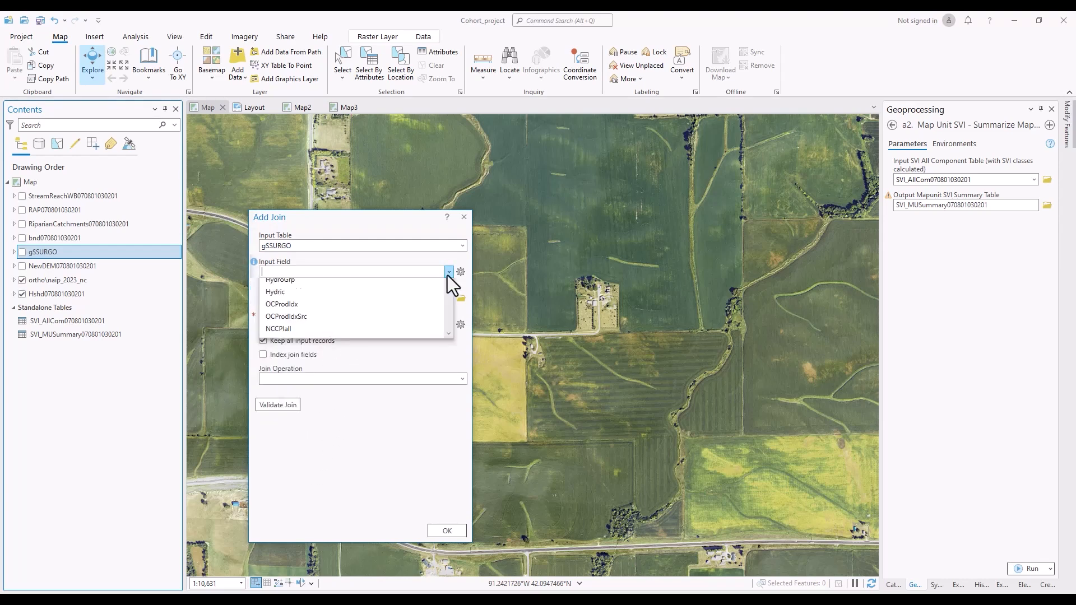
left_click(359, 322)
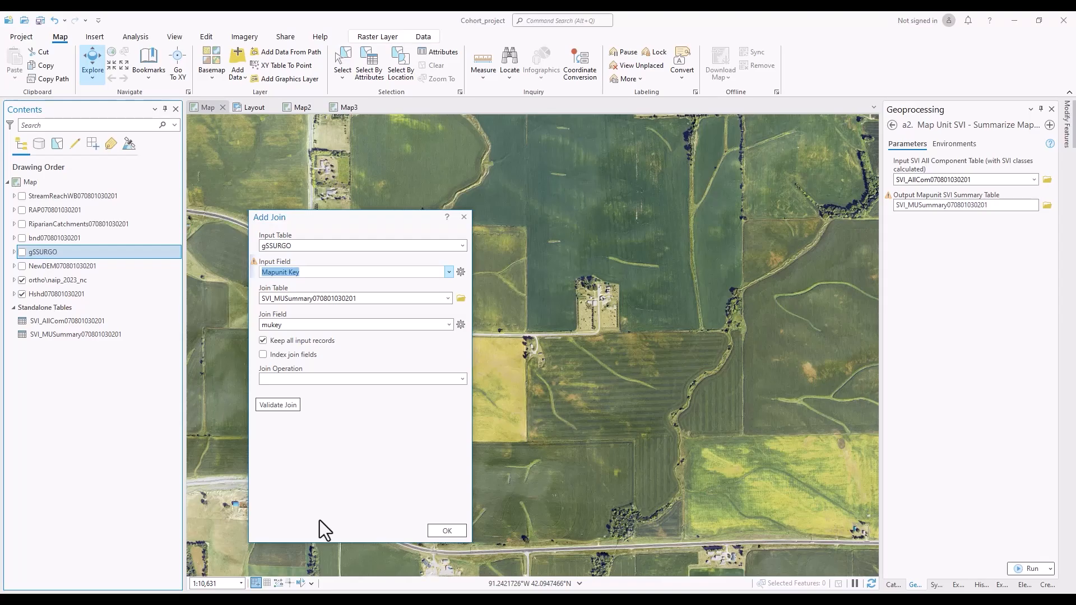
left_click(447, 531)
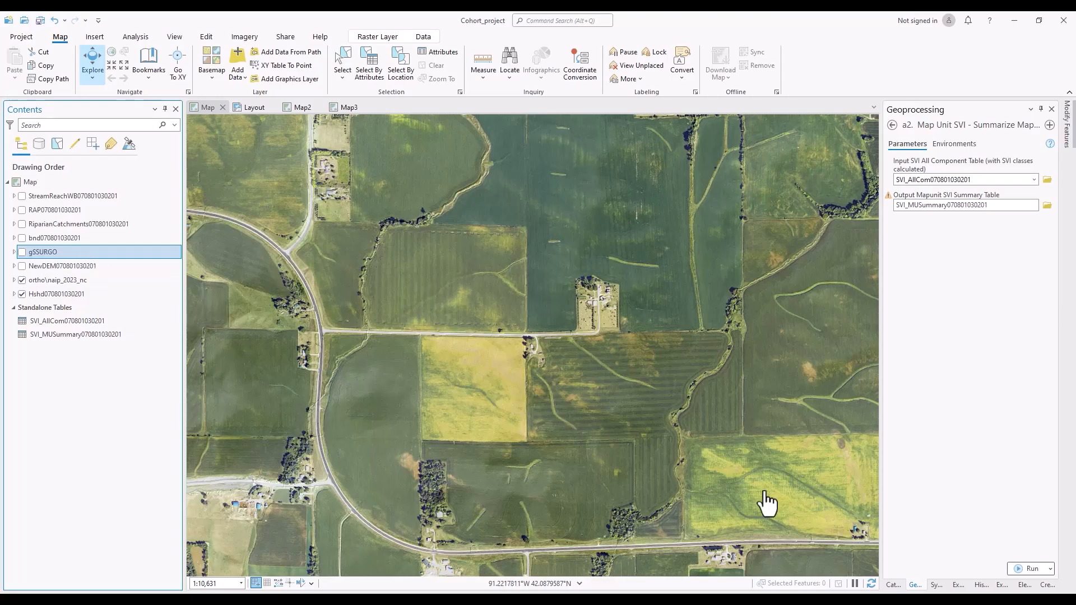
Symbolize the gSSURGO layer by Unique Values using the DomSL field.
left_click(936, 585)
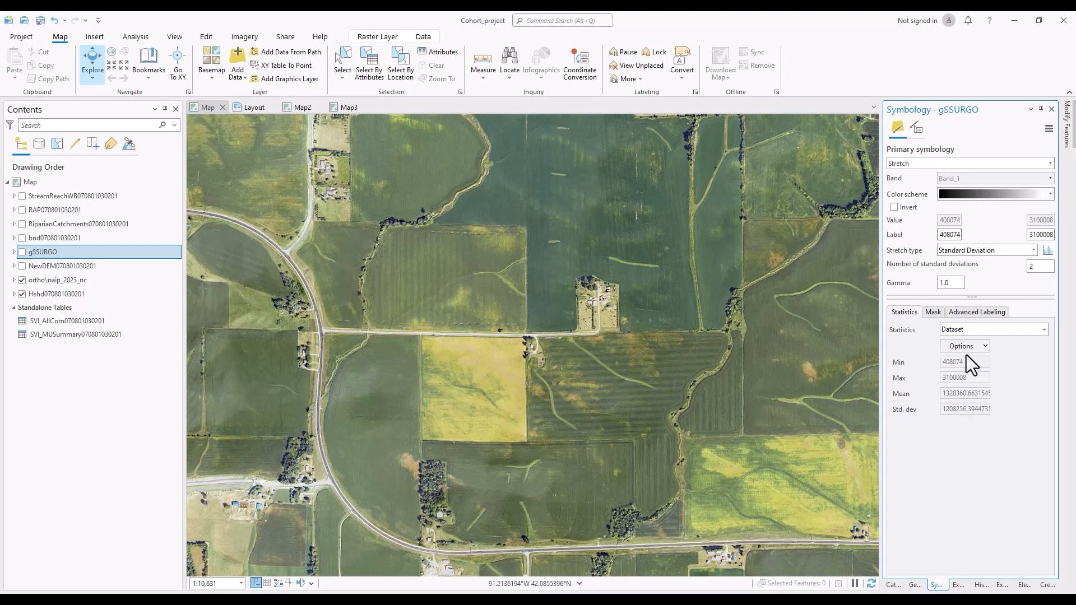
left_click(1049, 162)
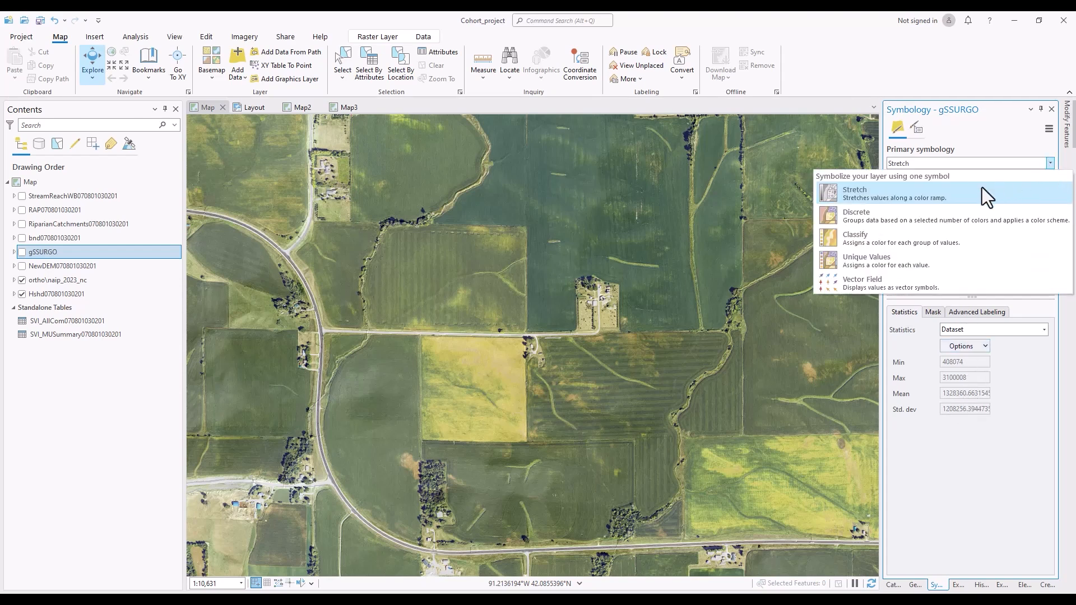
left_click(928, 261)
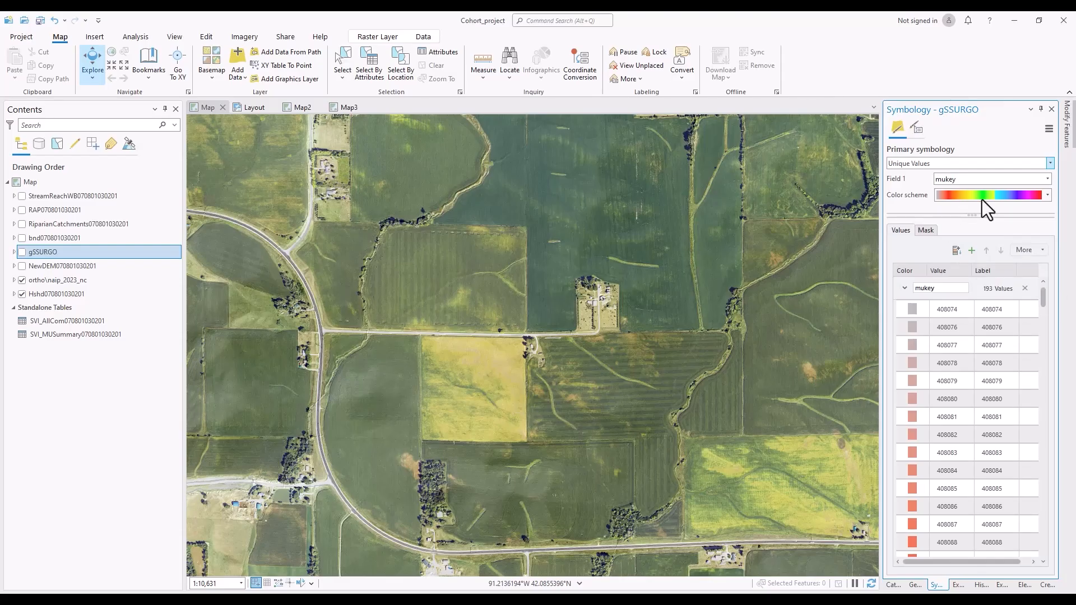
left_click(1047, 179)
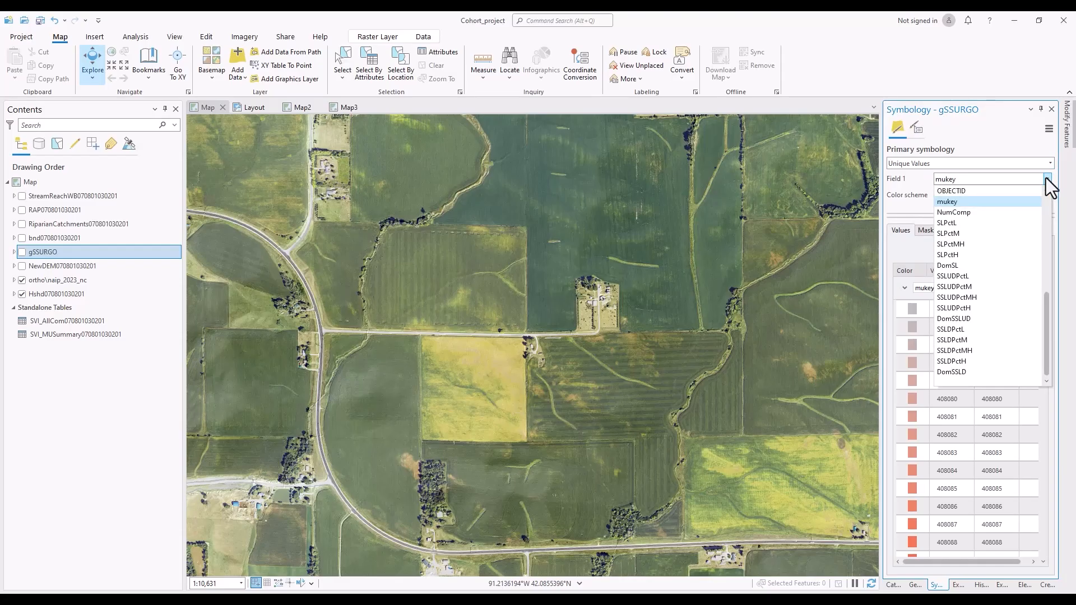
left_click(986, 264)
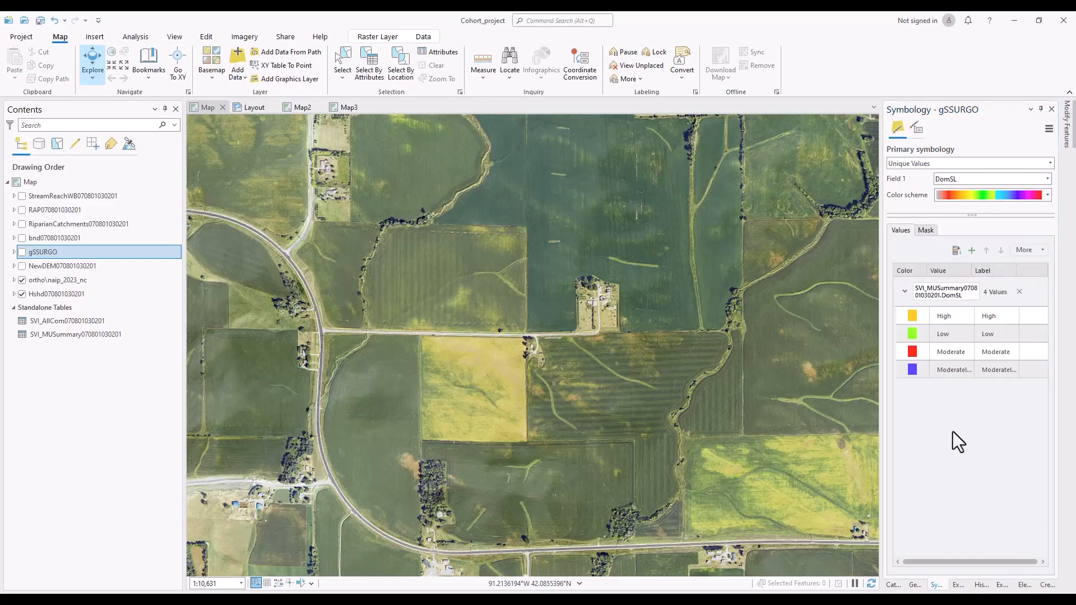
Show all color schemes with their names and apply Paired (4 Classes) to the gSSURGO classes.
left_click(1048, 195)
left_click(944, 382)
left_click(945, 395)
left_click_drag(1043, 224, 1035, 296)
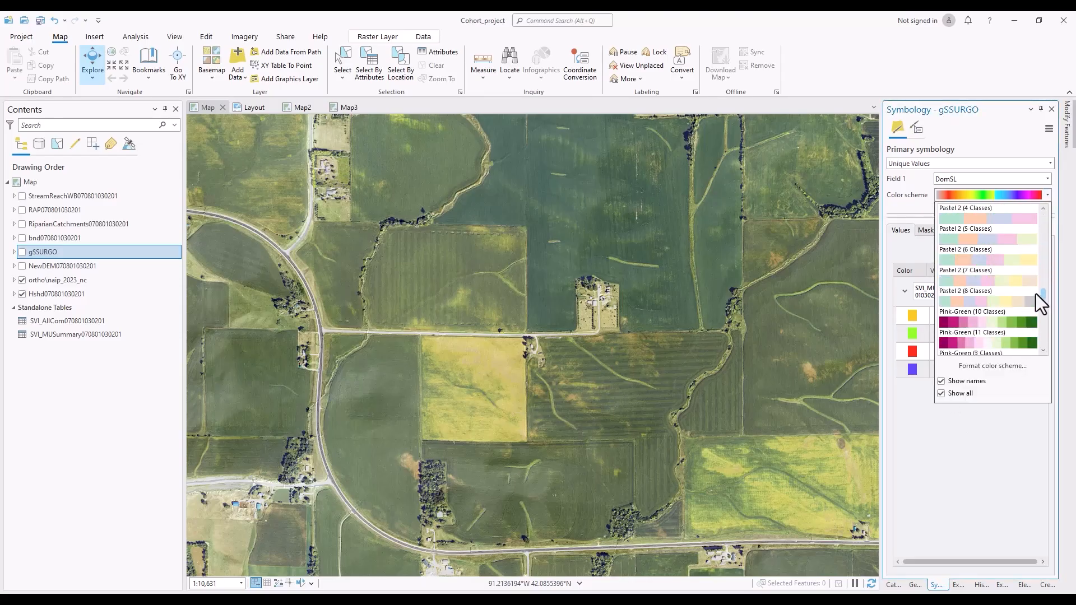
scroll(1004, 290, "up", 3)
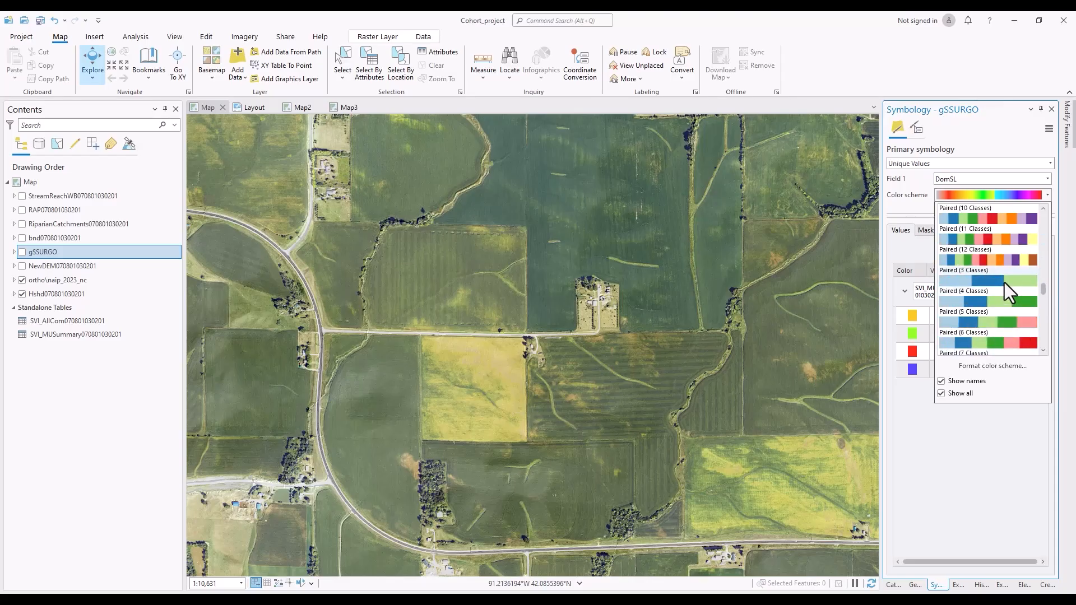
left_click(988, 303)
Turn on the gSSURGO layer at about 1:99,011 scale and expand its legend in the layer list.
scroll(678, 381, "down", 5)
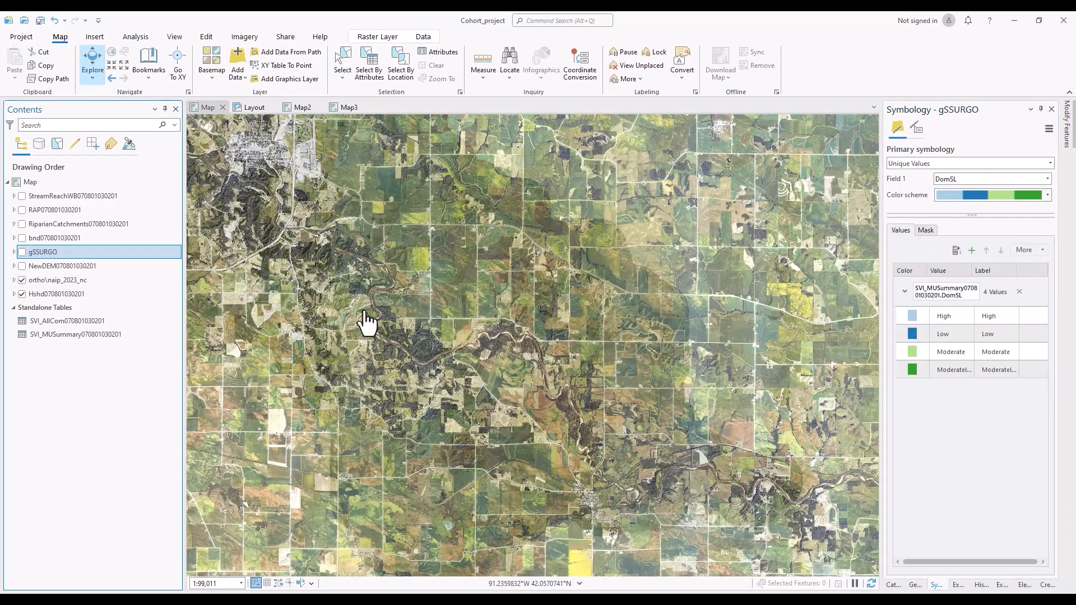
left_click(22, 252)
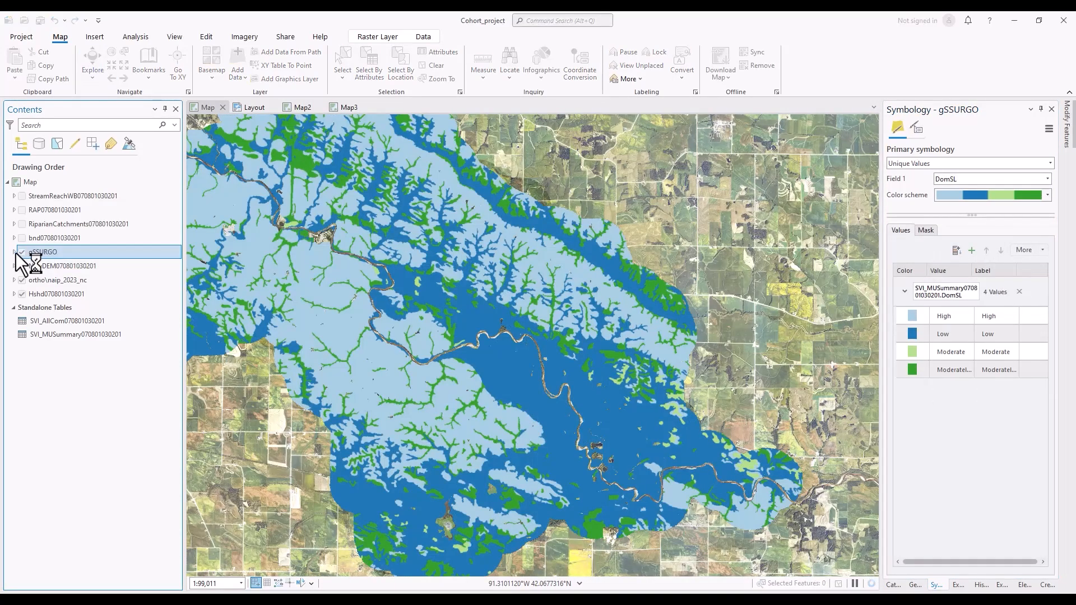
left_click(14, 252)
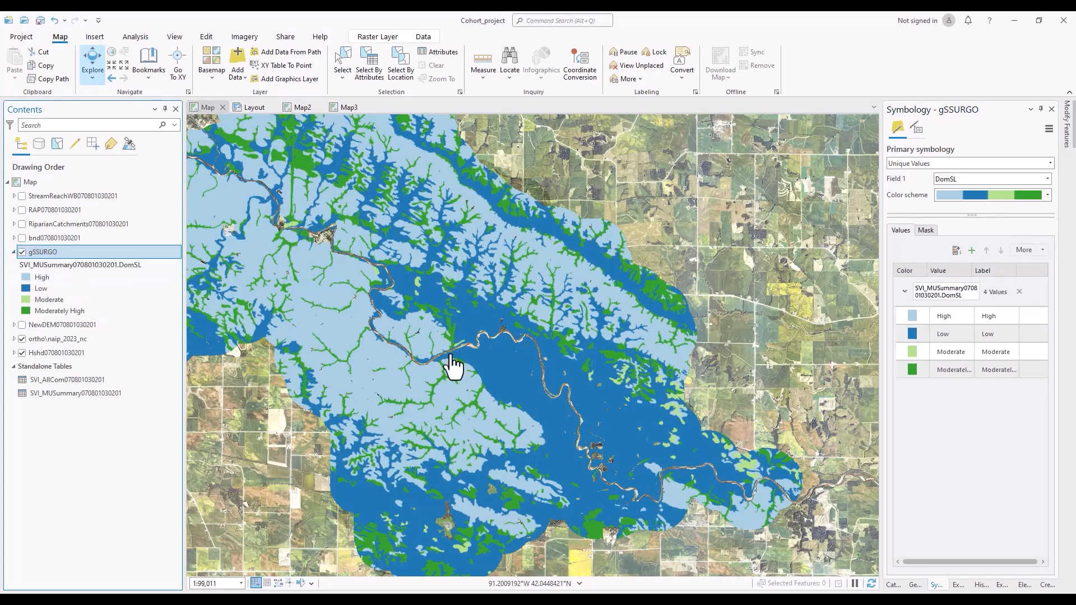